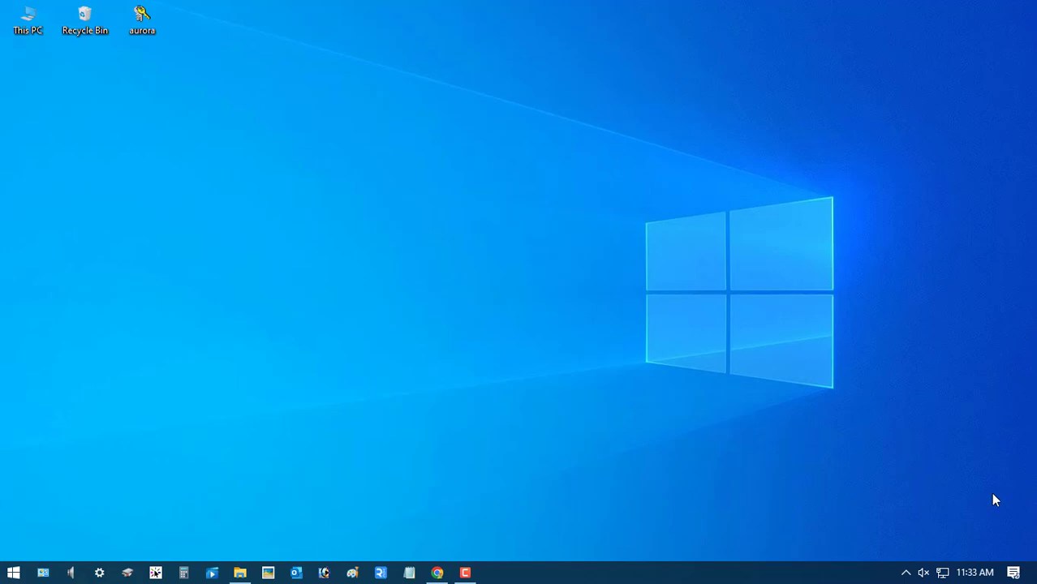
# Step: Search Google in Chrome for "brother dcp t310 driver download" and open Brother's official DCP-T310 Downloads page
pyautogui.click(436, 572)
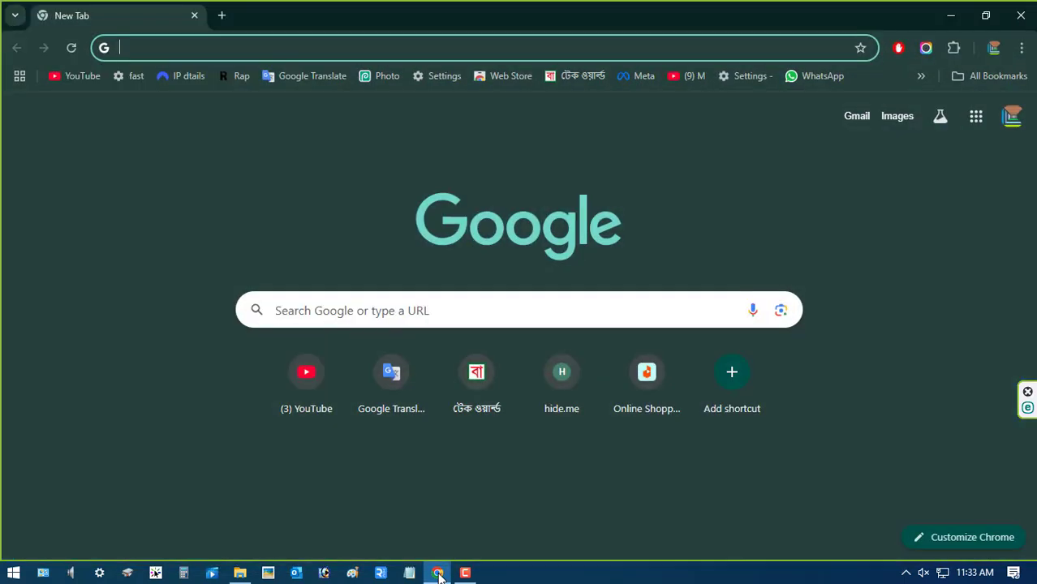
pyautogui.write('brother')
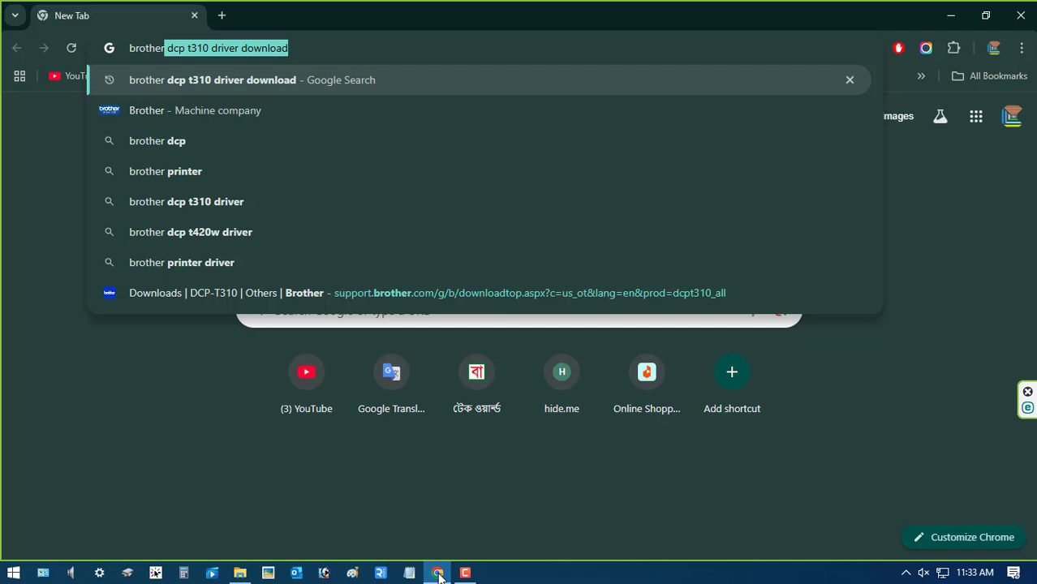
pyautogui.write(' dcp t')
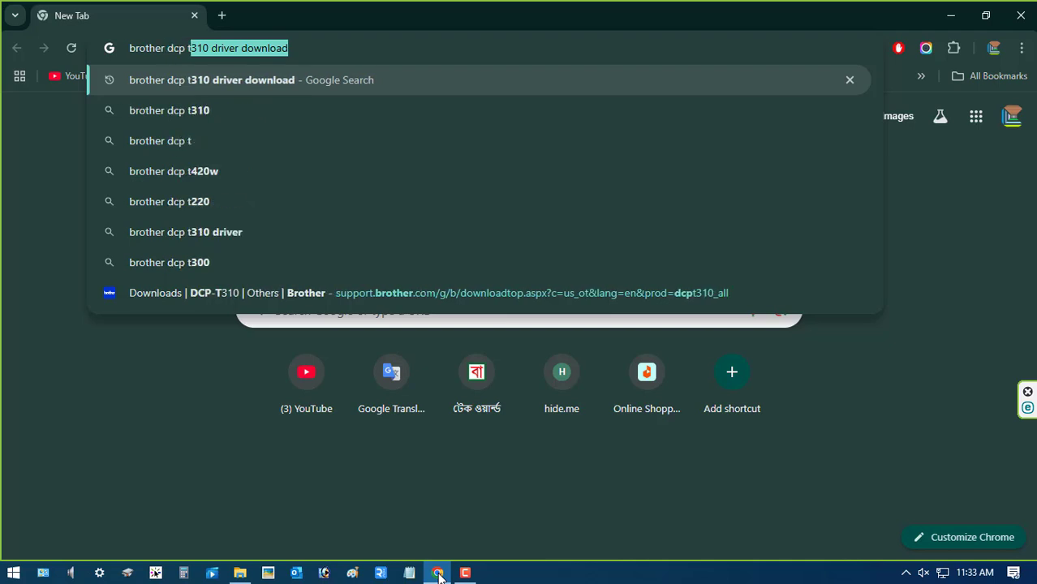
pyautogui.press('Return')
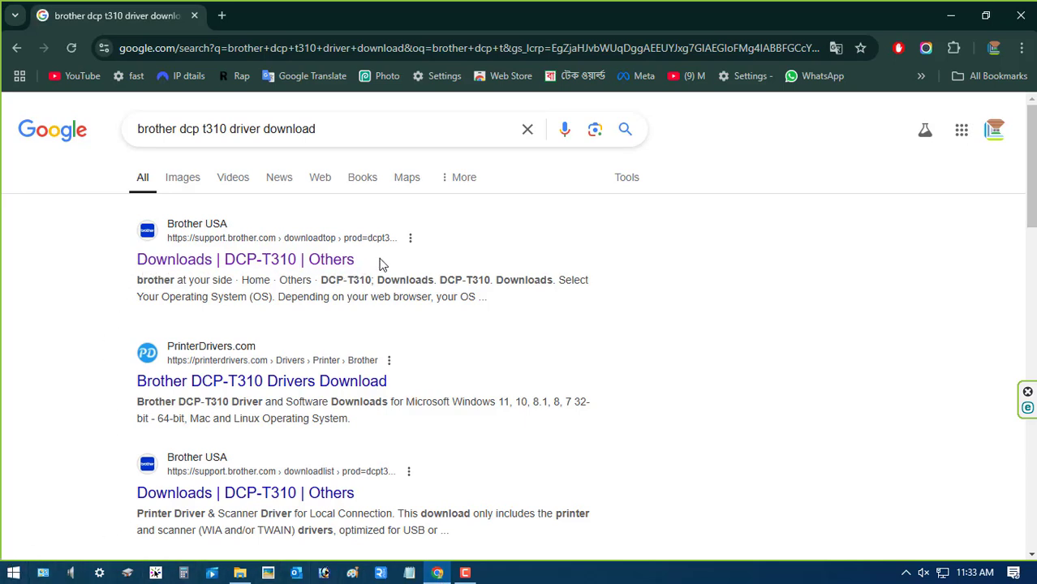
pyautogui.click(353, 259)
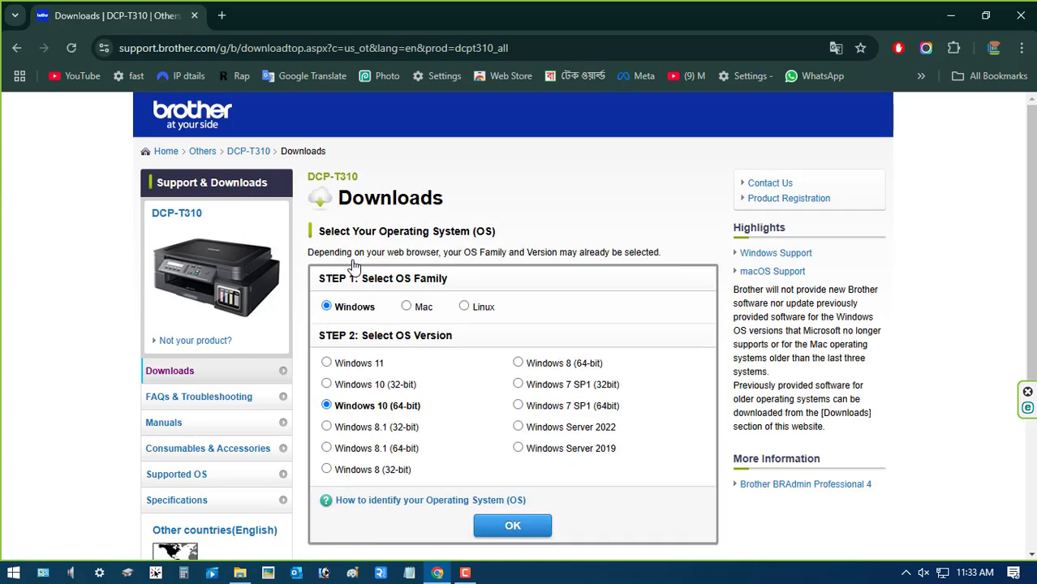
# Step: Confirm Windows 10 (64-bit) as the operating system and download the Printer Driver & Scanner Driver for Local Connection
pyautogui.scroll(-3, 467, 406)
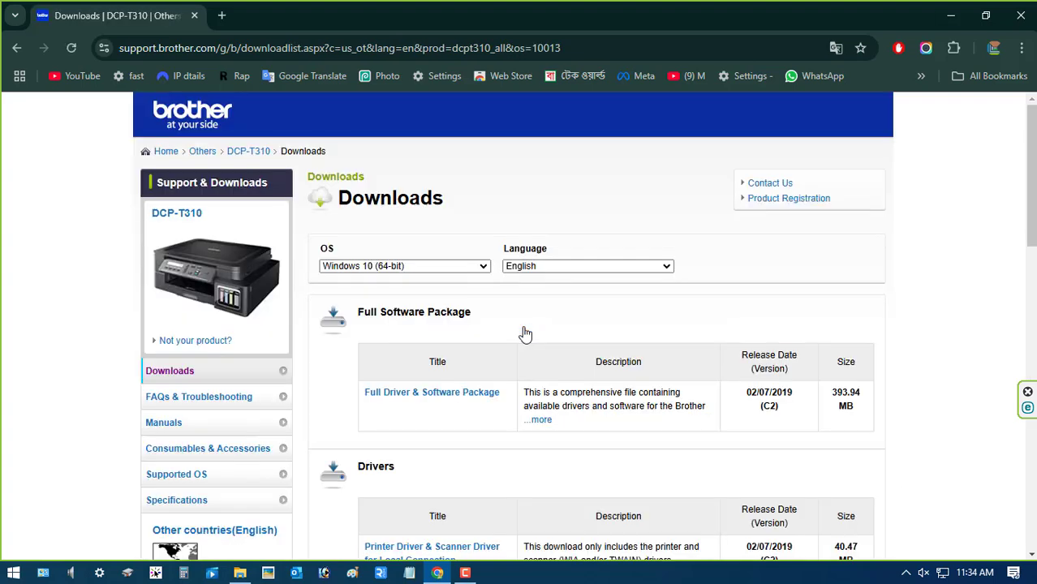
pyautogui.scroll(-2, 525, 333)
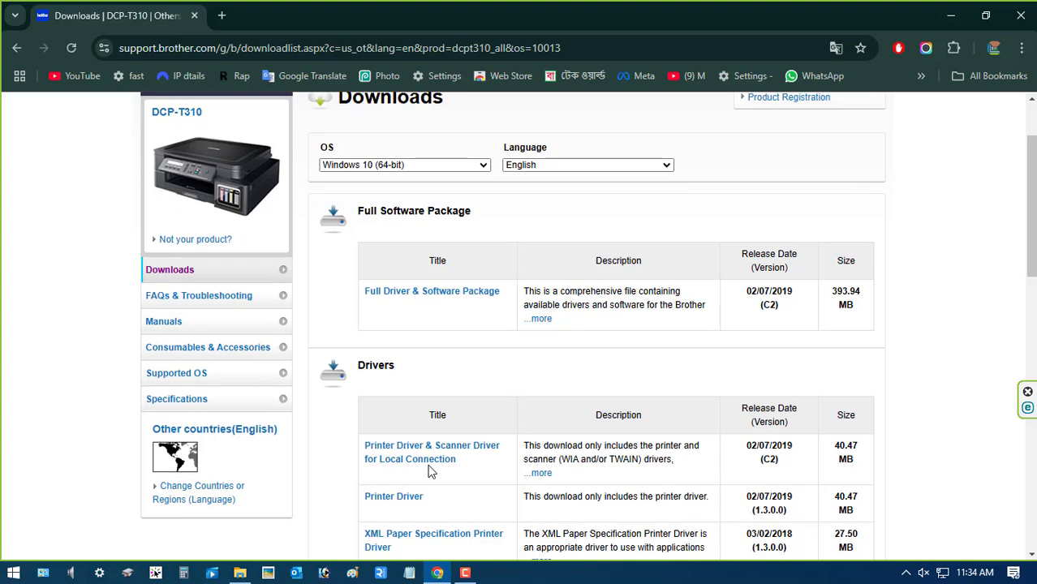
pyautogui.click(428, 461)
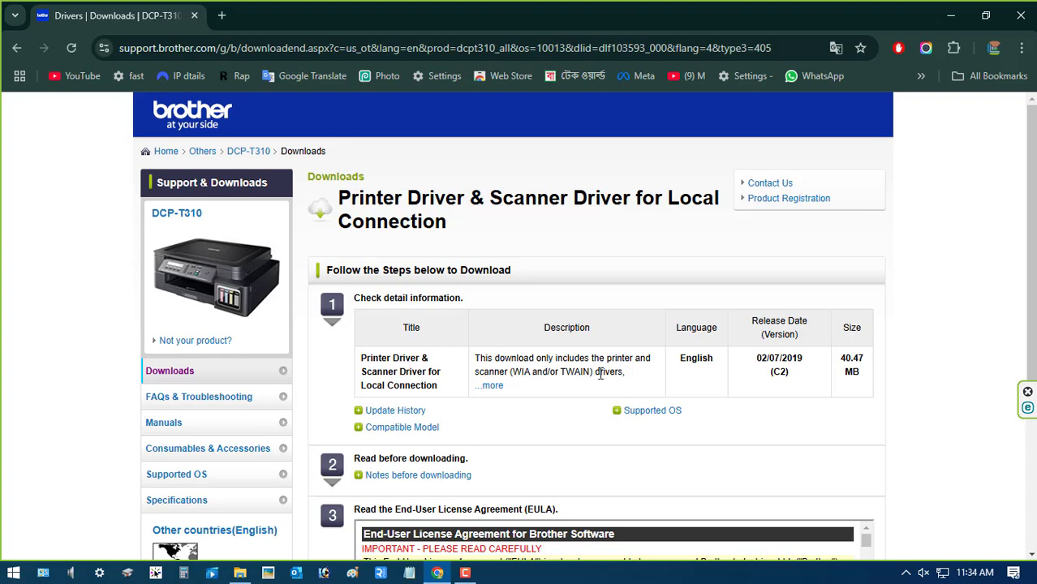
pyautogui.scroll(-3, 542, 387)
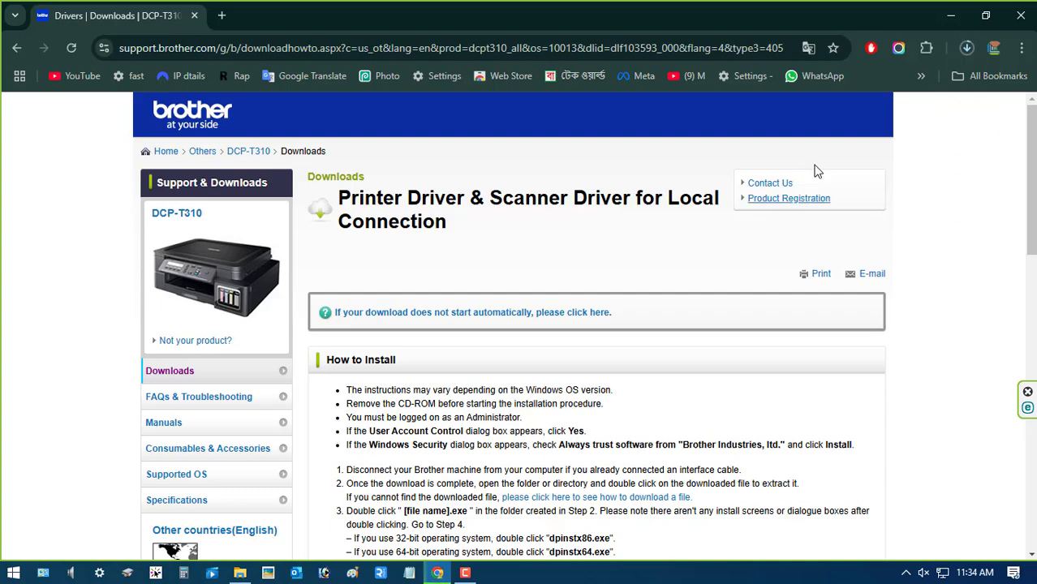
pyautogui.click(968, 48)
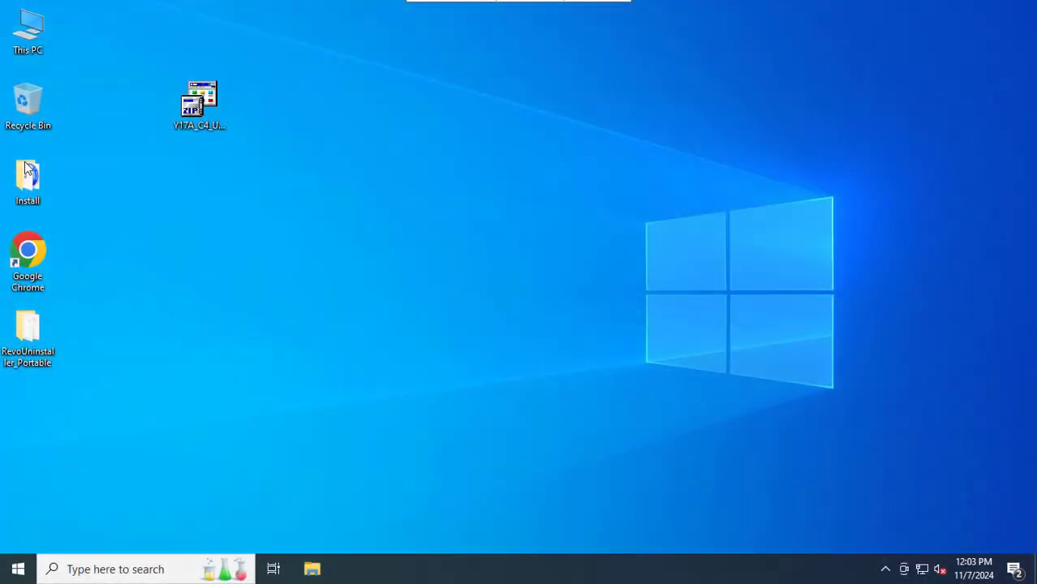
# Step: Run the start application from the desktop's Install folder and continue with English(United States) as the installer language
pyautogui.doubleClick(27, 170)
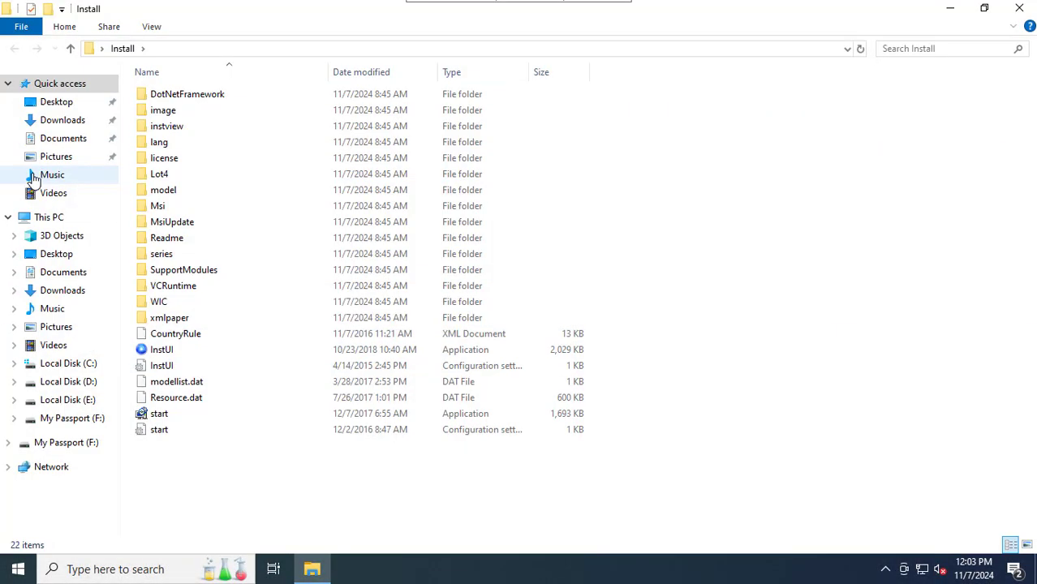
pyautogui.doubleClick(160, 416)
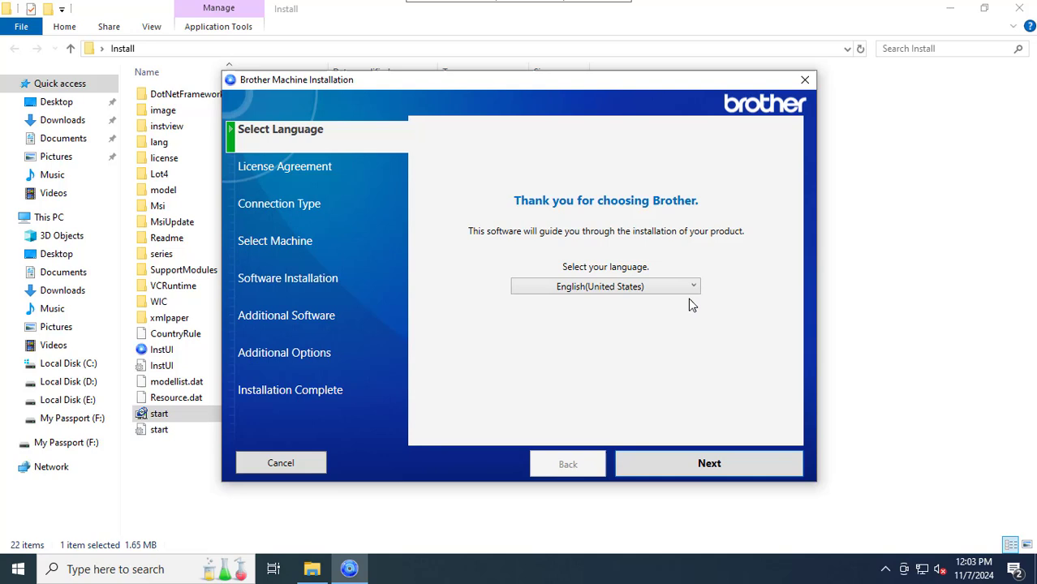
pyautogui.click(690, 289)
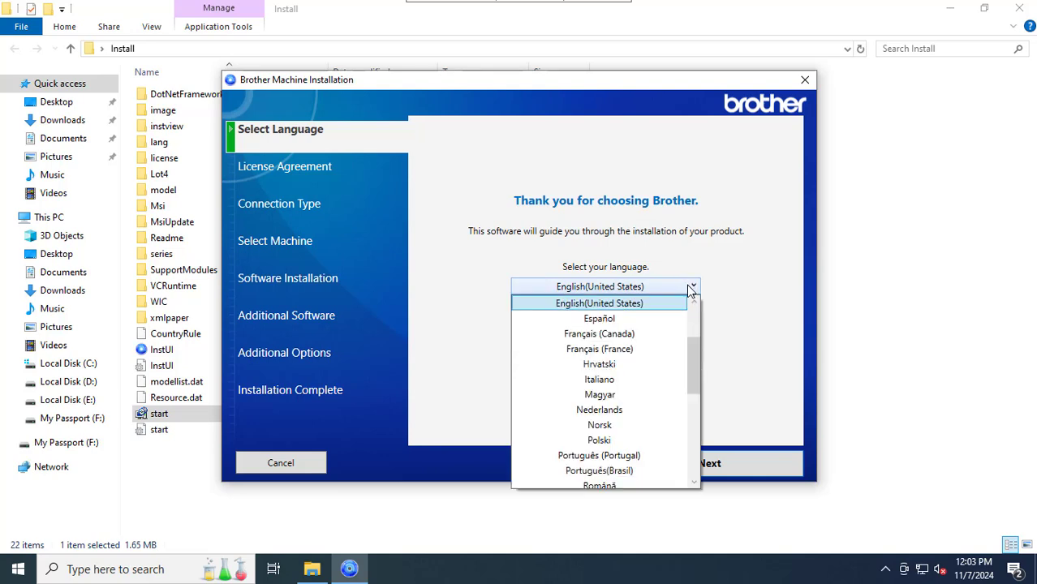
pyautogui.click(617, 305)
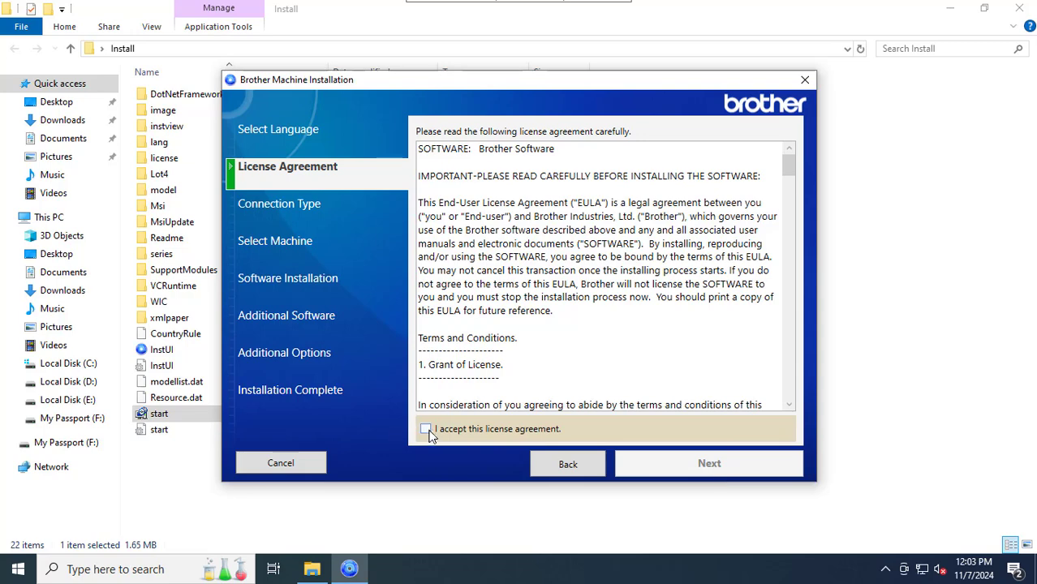
# Step: Accept the Brother license agreement and start the Standard (Recommended) installation for the USB-connected DCP-T310
pyautogui.click(427, 431)
pyautogui.scroll(-10, 715, 344)
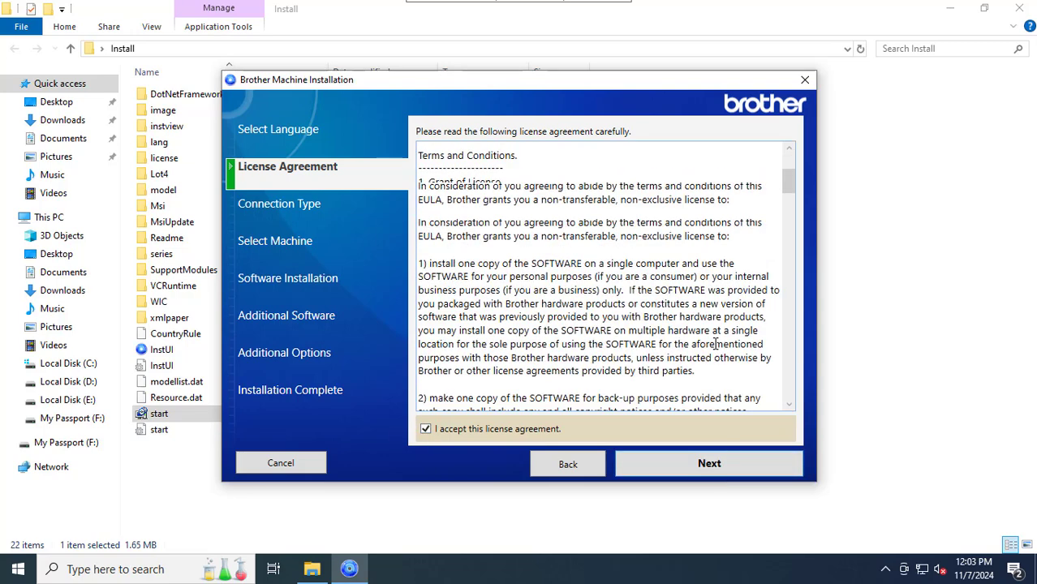
pyautogui.click(708, 465)
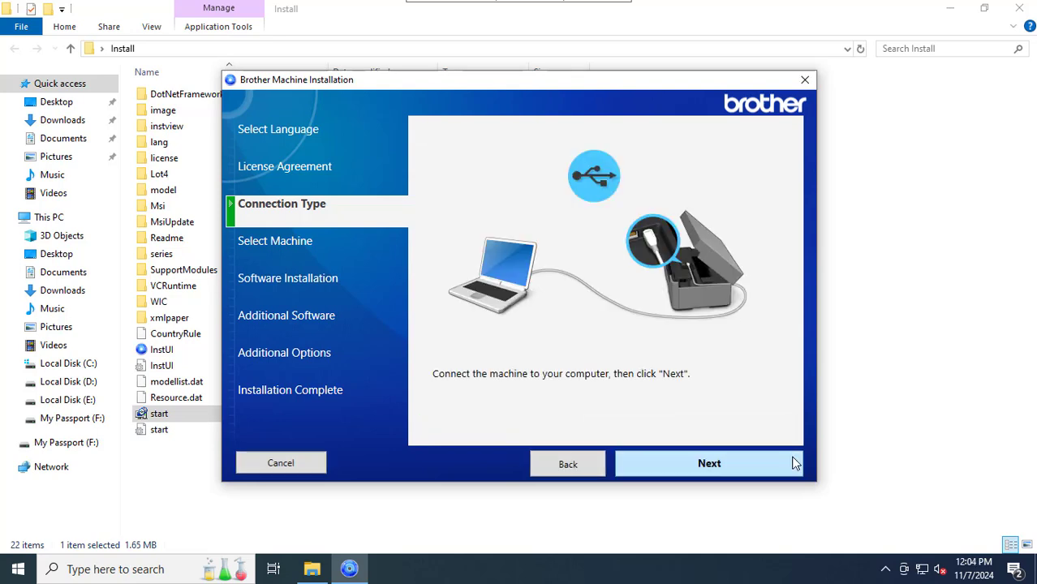
pyautogui.click(794, 464)
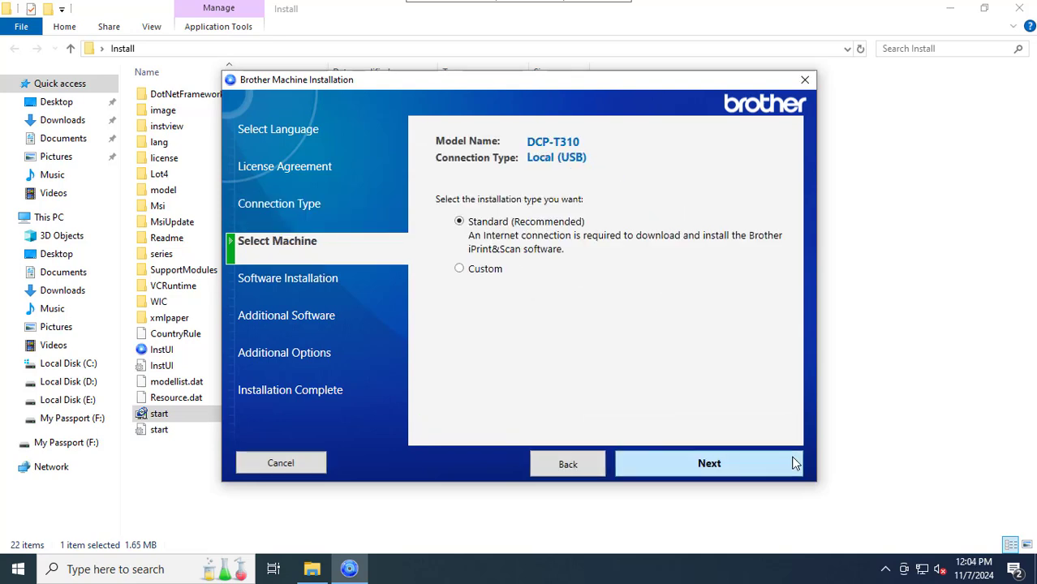
pyautogui.click(794, 463)
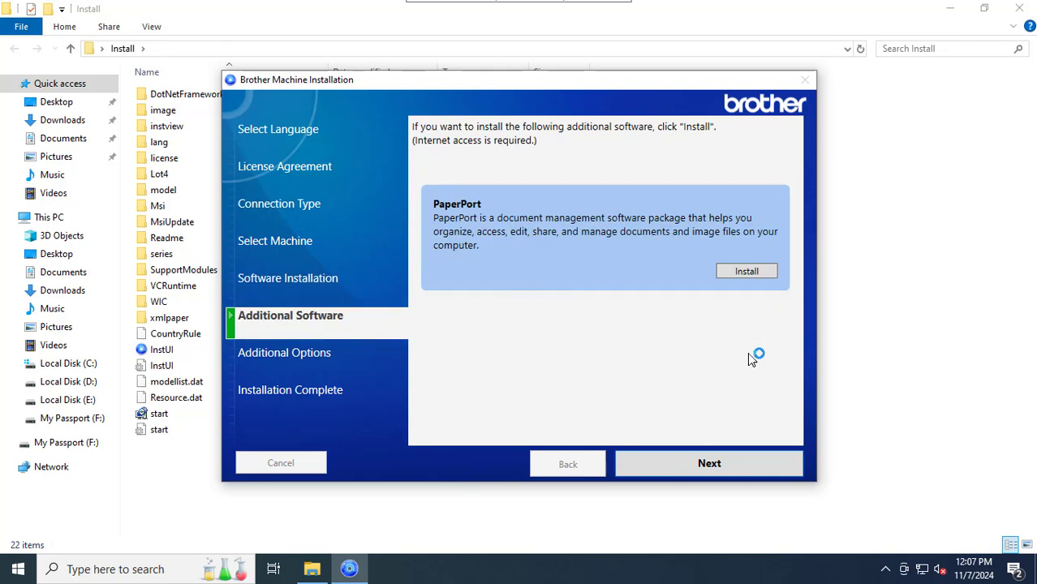
# Step: Finish the installer without adding PaperPort, keeping the Brother Product Research and Support Program selected
pyautogui.click(721, 464)
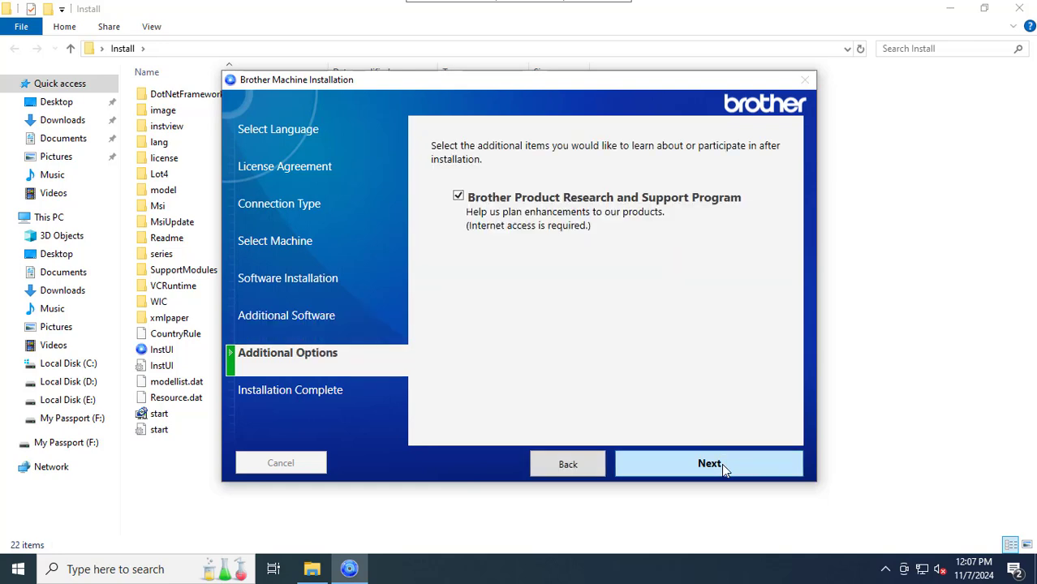
pyautogui.click(721, 463)
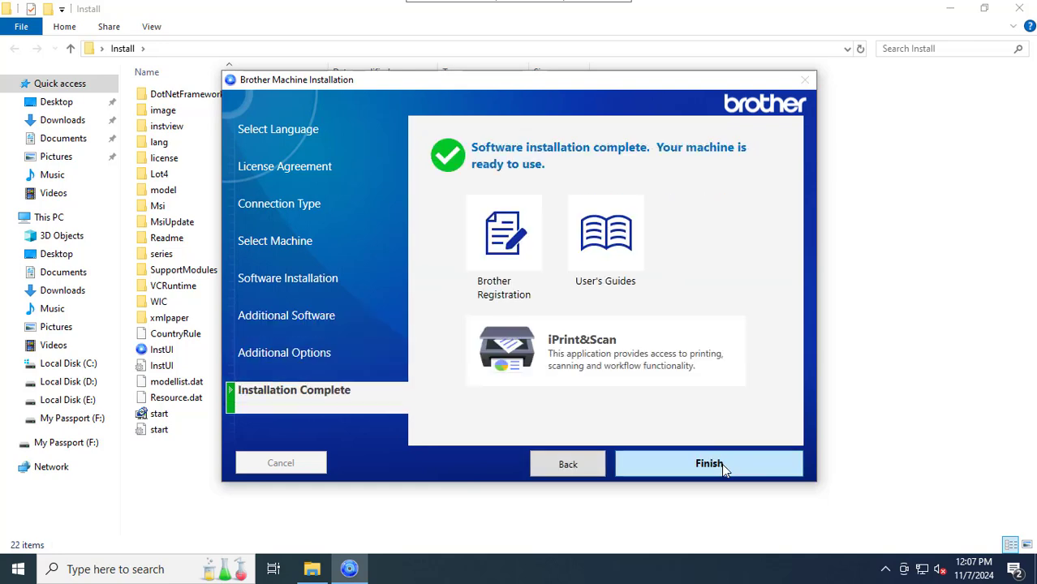
pyautogui.click(721, 463)
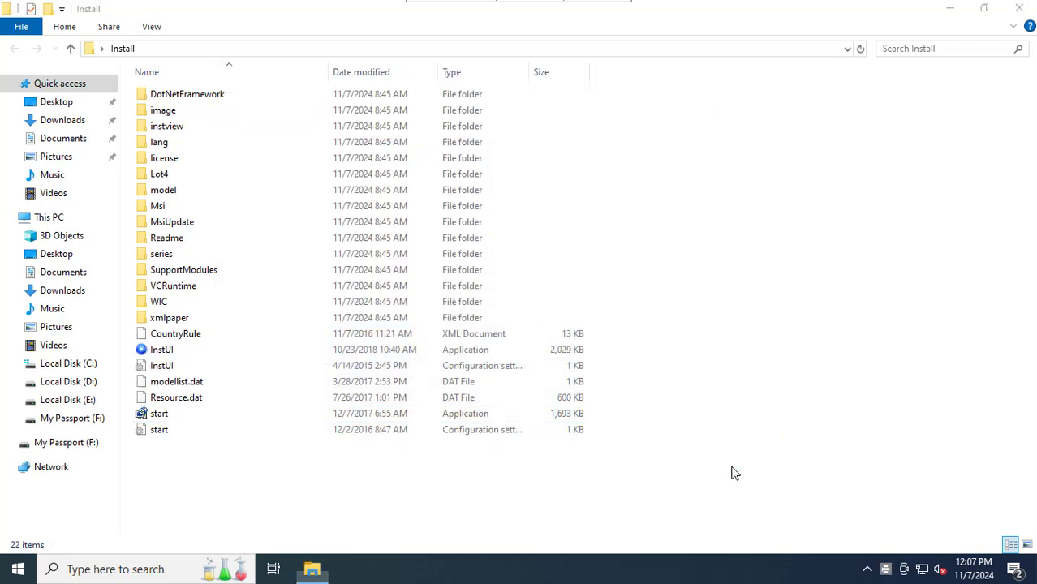
# Step: Launch Brother iPrint&Scan from the desktop and accept its End-User License Agreement
pyautogui.click(953, 9)
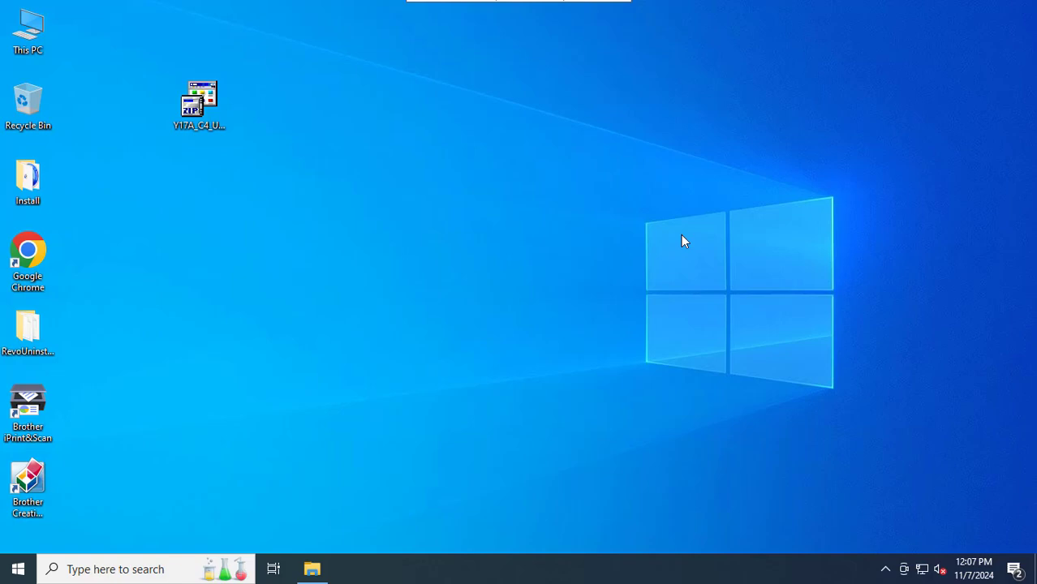
pyautogui.doubleClick(25, 421)
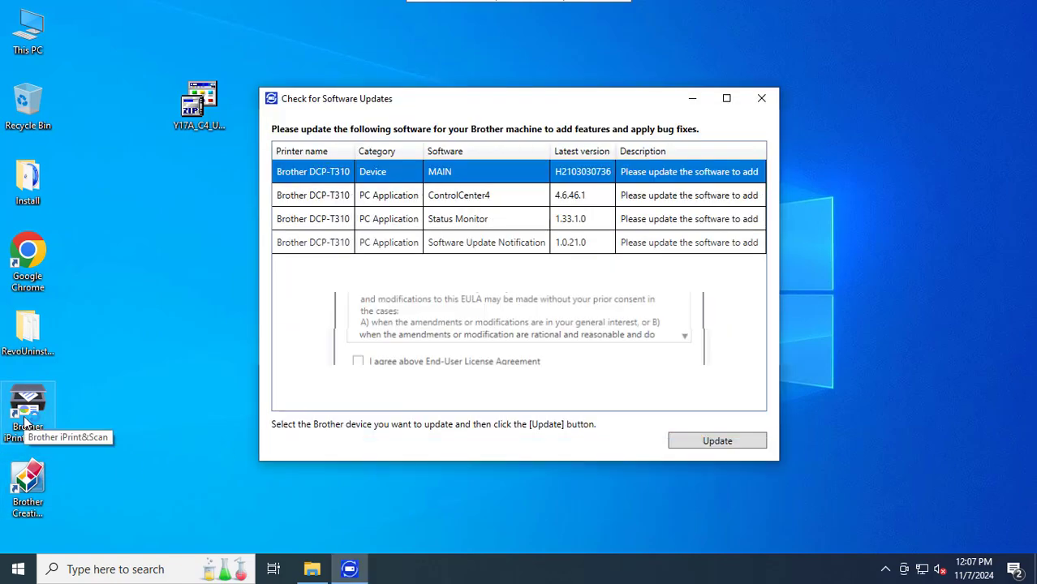
pyautogui.click(356, 362)
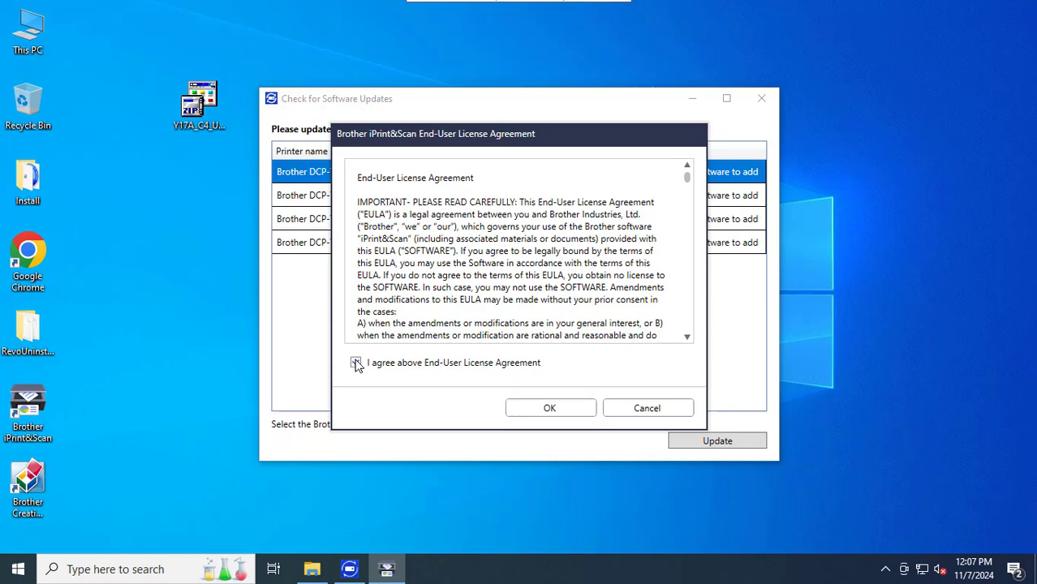
pyautogui.click(583, 411)
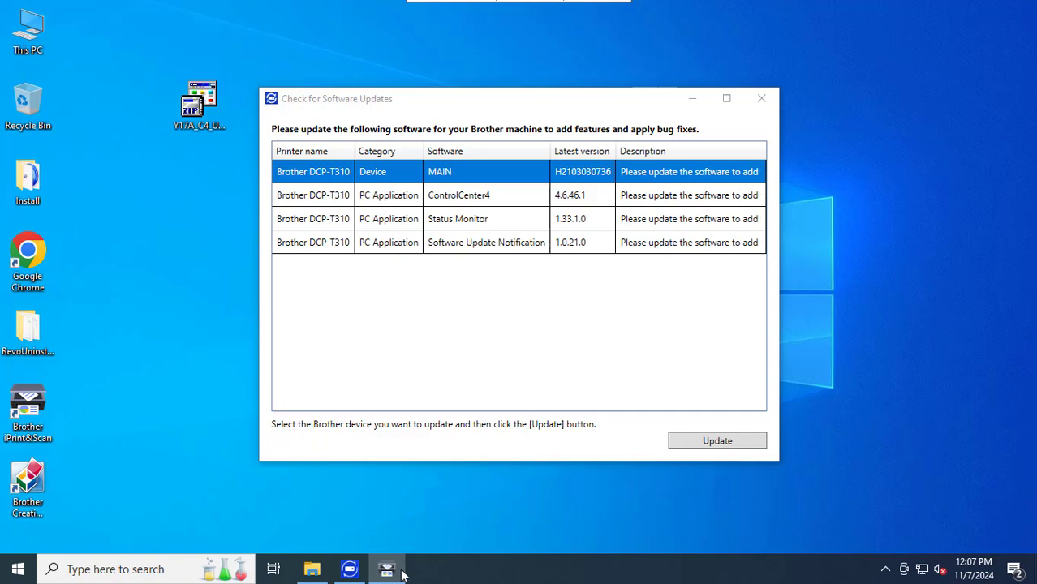
# Step: Close the Check for Software Updates window and decline the iPrint&Scan application update
pyautogui.click(343, 573)
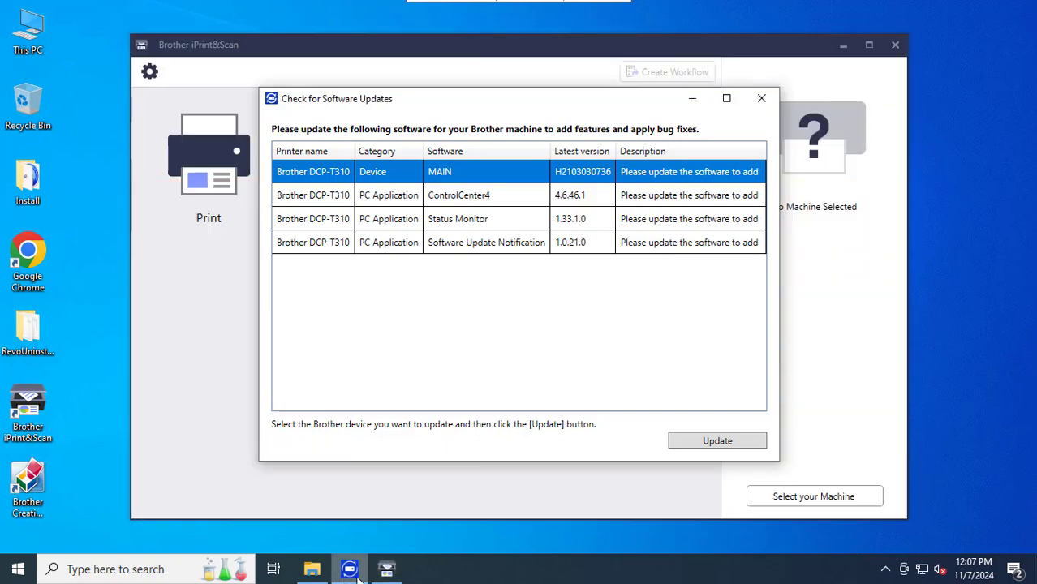
pyautogui.click(760, 98)
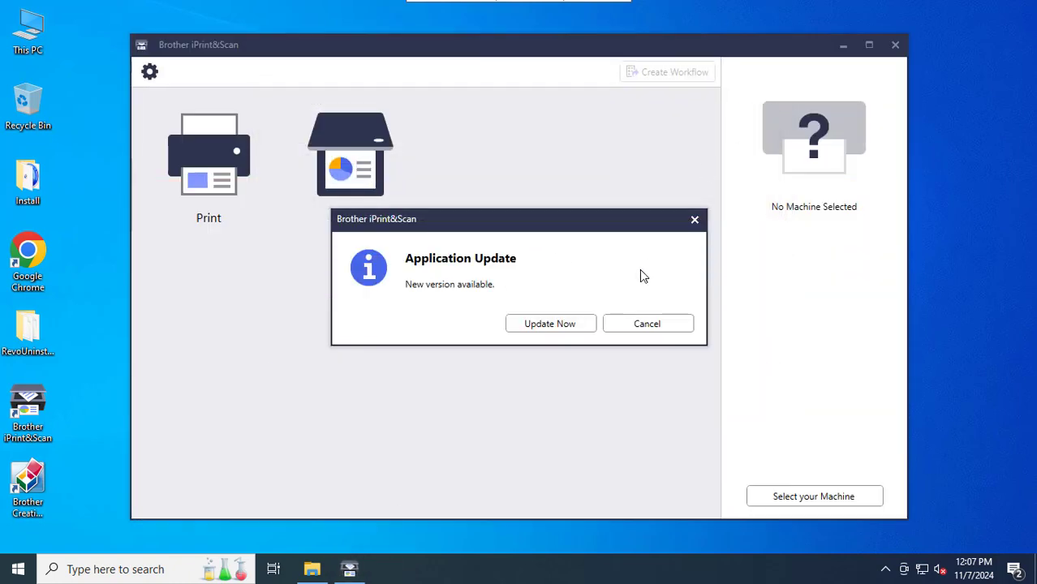
pyautogui.click(661, 324)
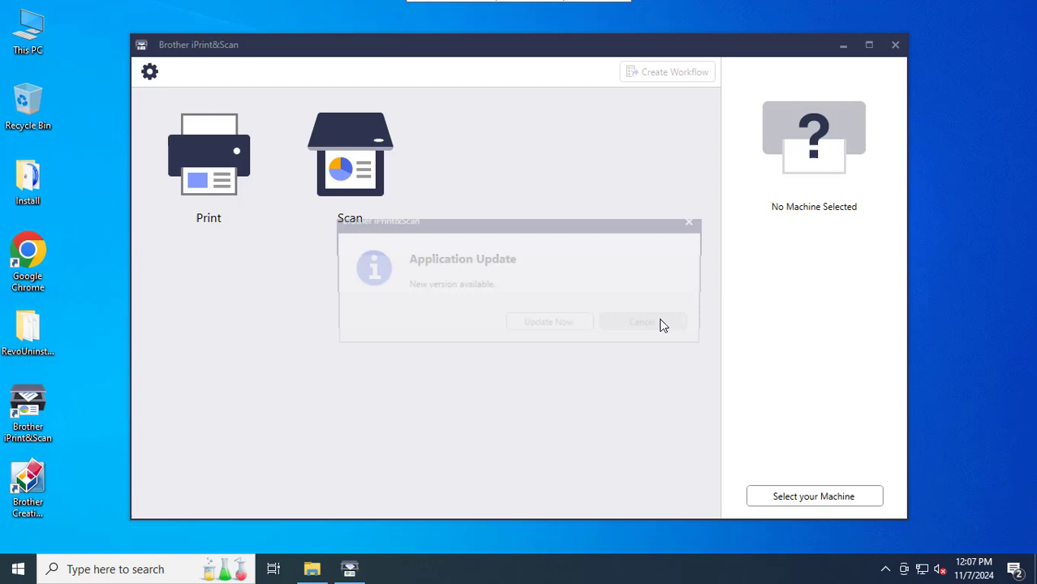
# Step: Let iPrint&Scan search for the connected Brother machine and open the Scan function
pyautogui.click(361, 166)
pyautogui.click(565, 327)
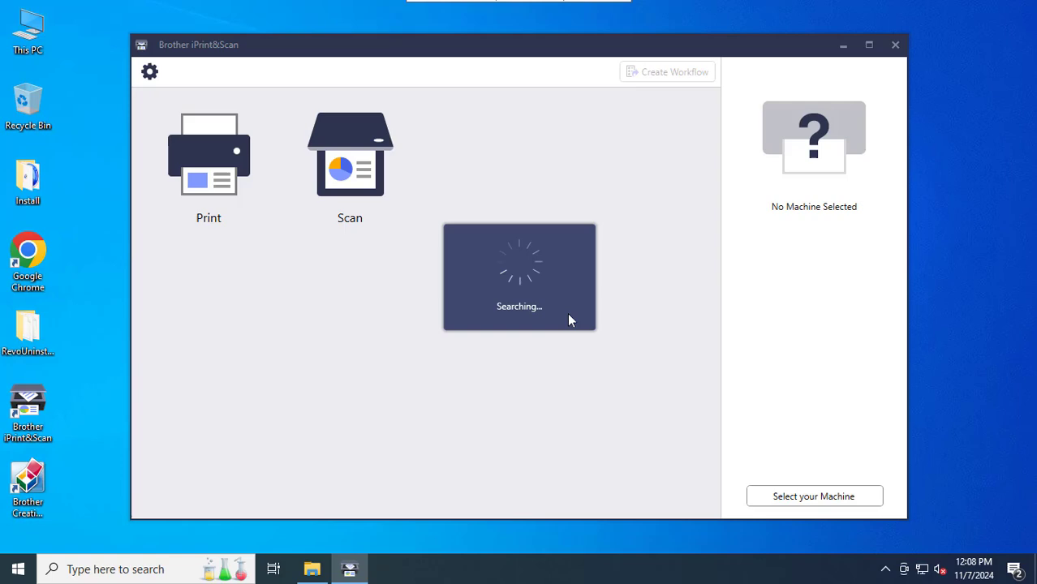
pyautogui.click(371, 159)
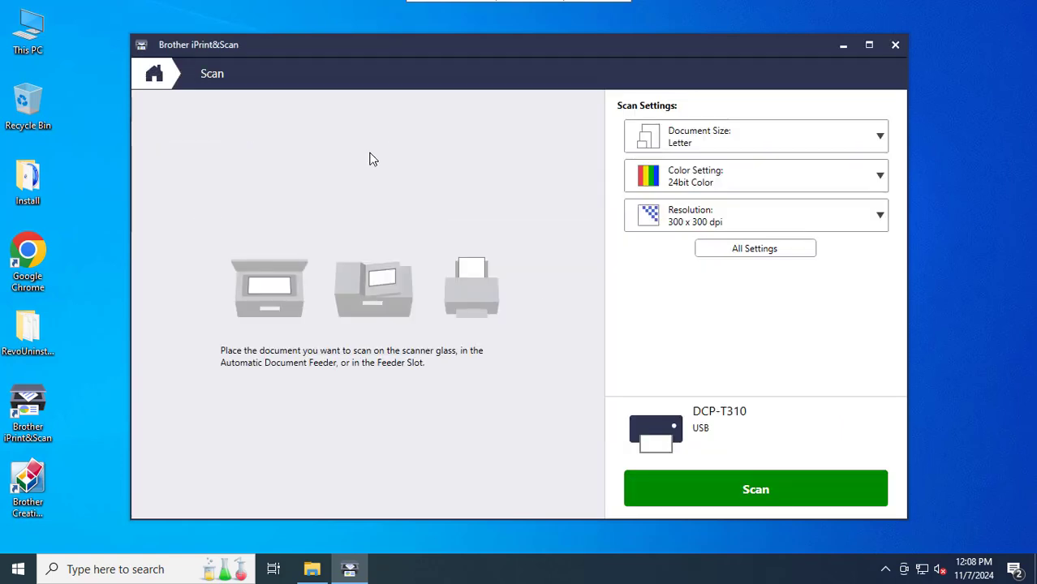
# Step: Set the scan's document size to A4 and scan the page in 24bit Color at 300 x 300 dpi
pyautogui.click(785, 141)
pyautogui.scroll(2, 713, 284)
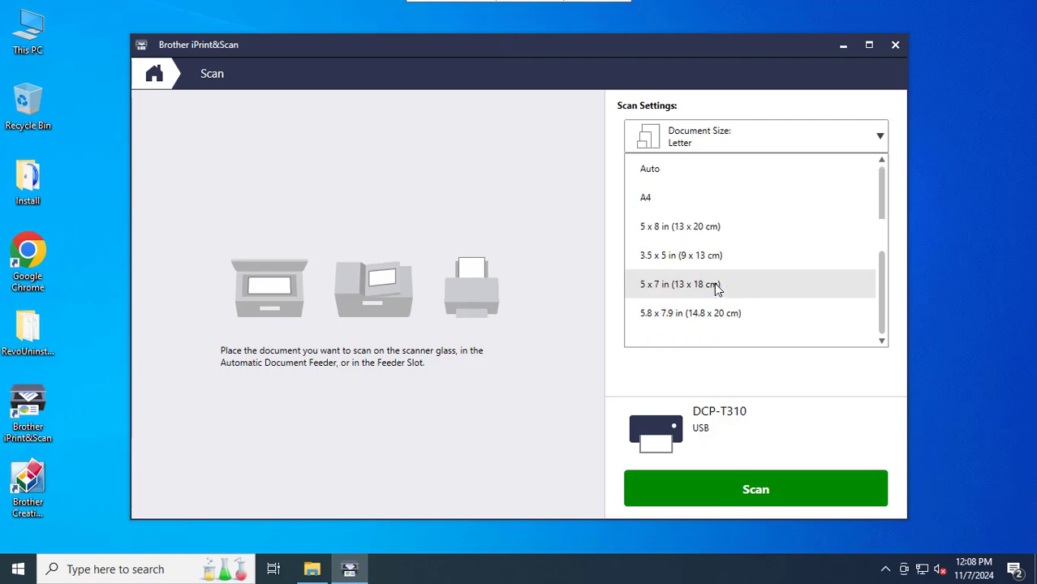
pyautogui.click(691, 205)
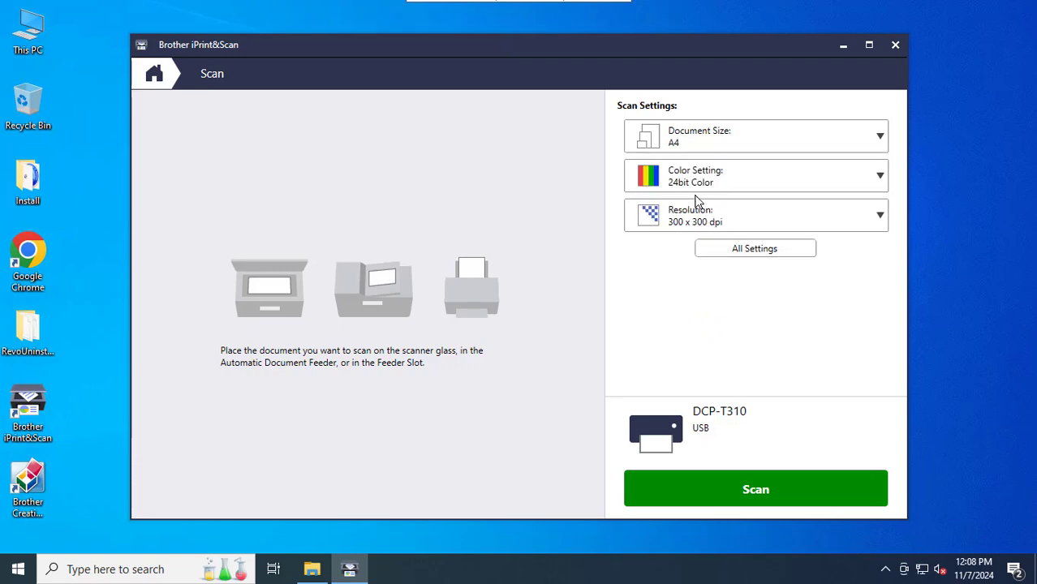
pyautogui.click(805, 489)
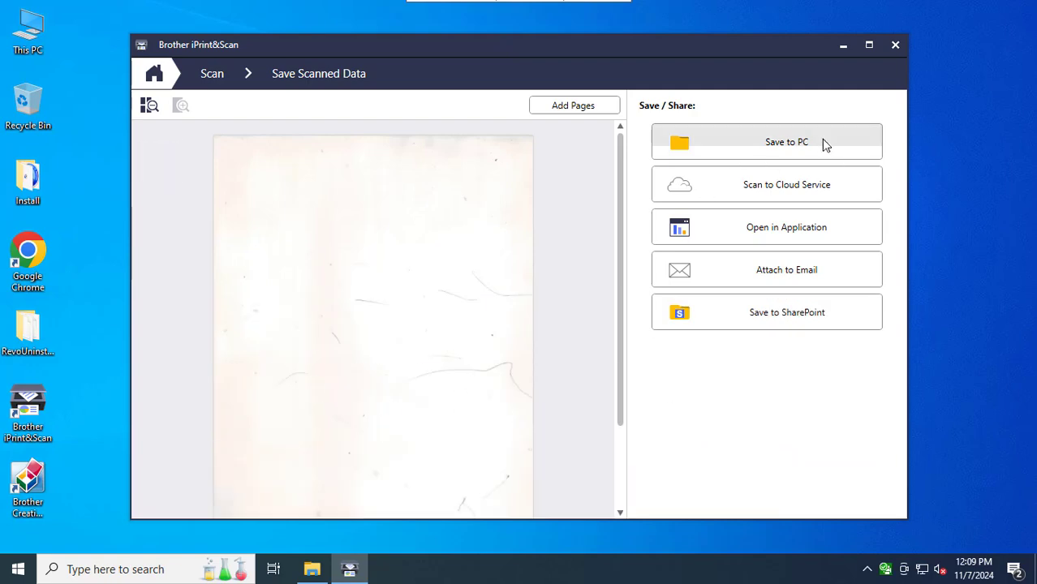
# Step: Start saving the scanned page to the PC and choose the existing scan folder on Local Disk (E:) as the save folder
pyautogui.click(823, 144)
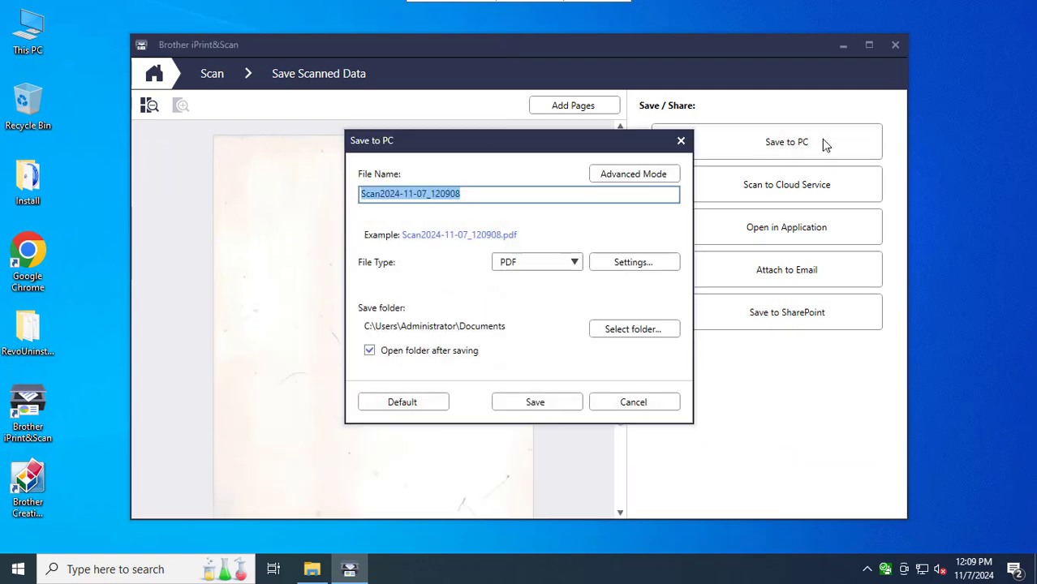
pyautogui.click(614, 327)
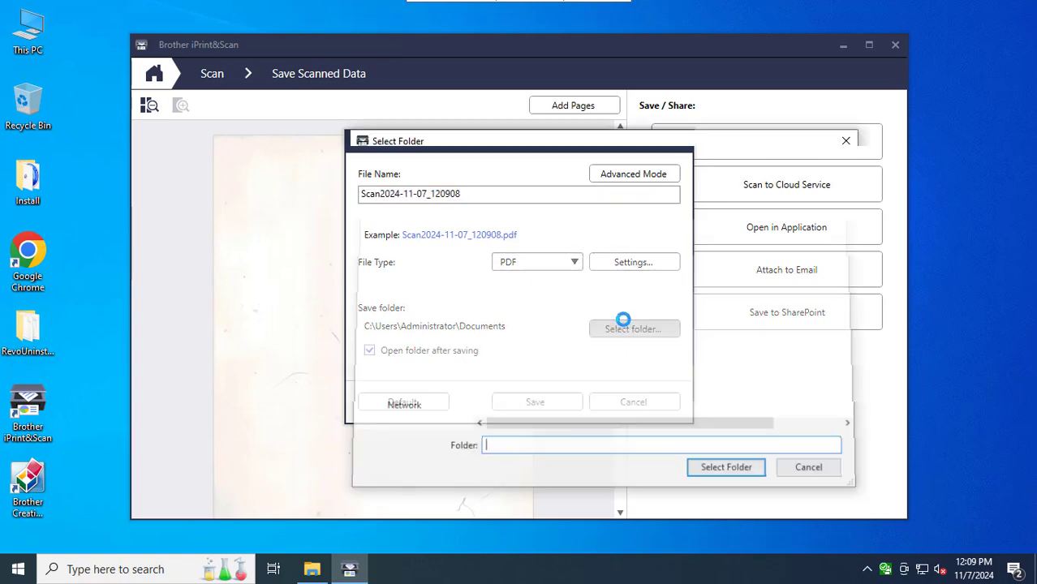
pyautogui.click(430, 401)
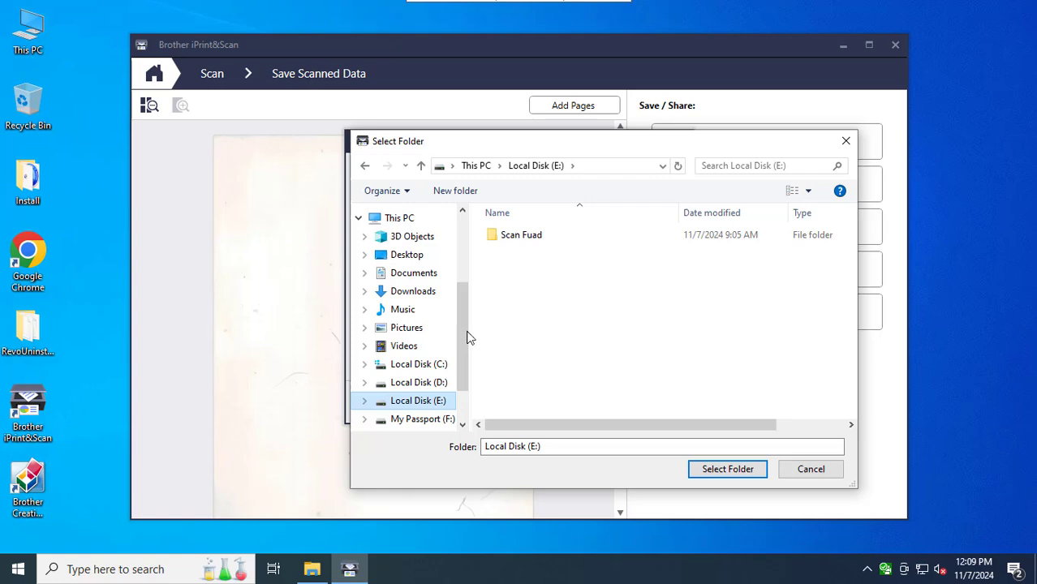
pyautogui.click(537, 237)
pyautogui.click(738, 470)
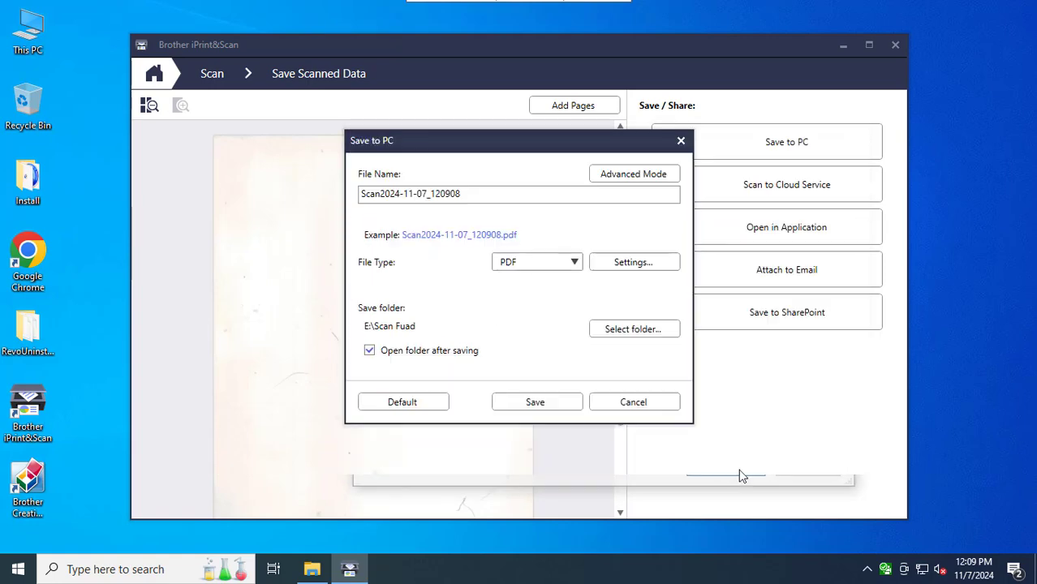
# Step: Name the file "new scan test", set its file type to JPEG and save the scan
pyautogui.click(471, 196)
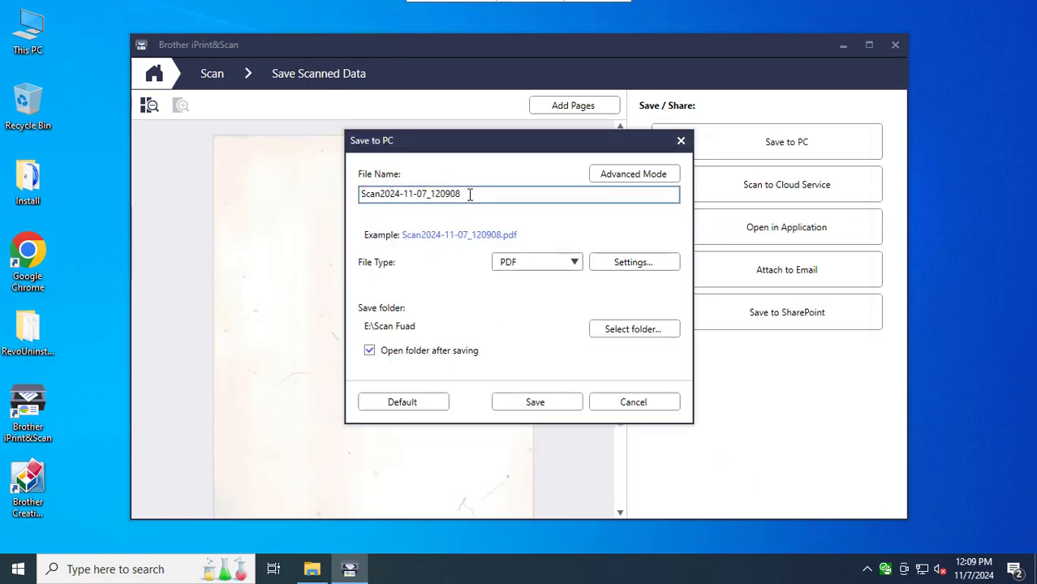
pyautogui.hotkey('ctrl', 'a')
pyautogui.write('new')
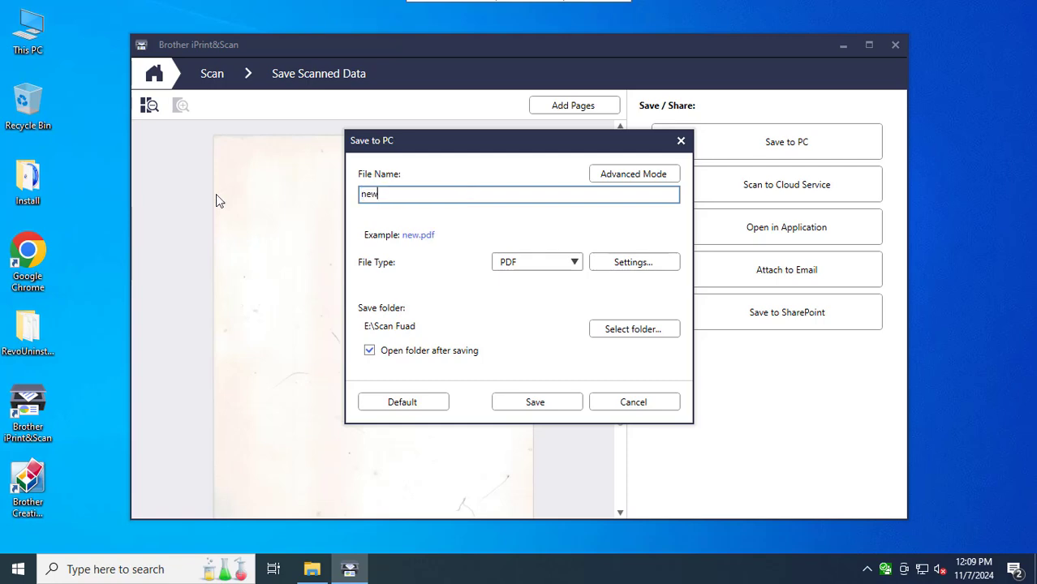
pyautogui.write(' scan test')
pyautogui.click(567, 261)
pyautogui.click(535, 285)
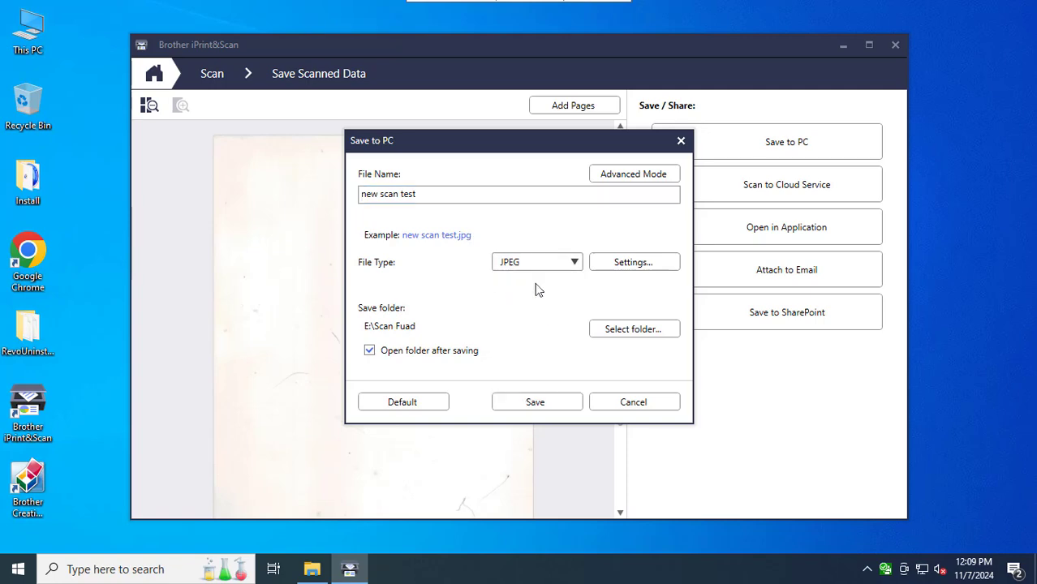
pyautogui.click(544, 402)
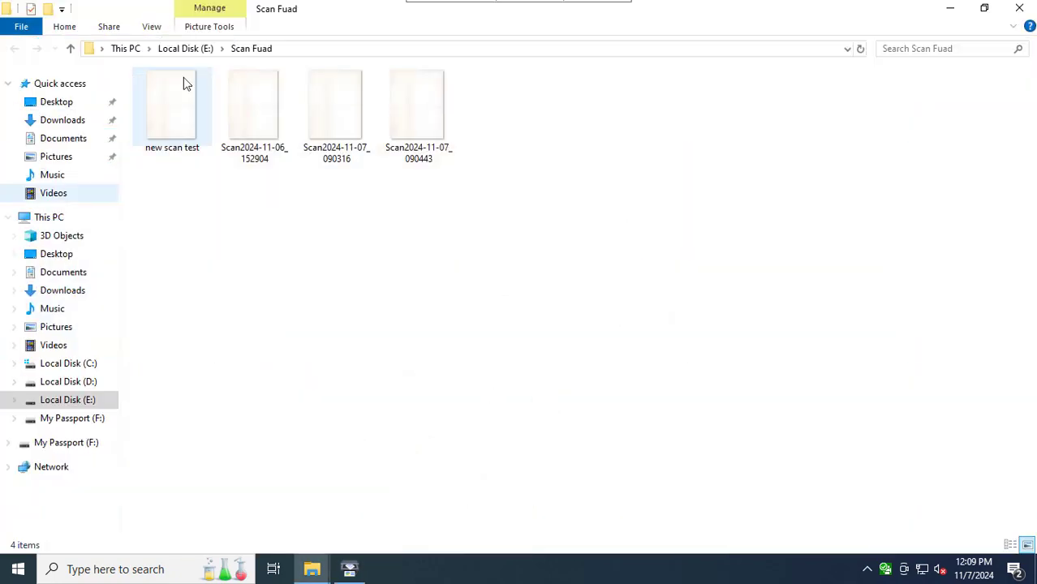
# Step: Open the saved "new scan test" image to check it, and close both the image viewer and the folder window
pyautogui.doubleClick(172, 131)
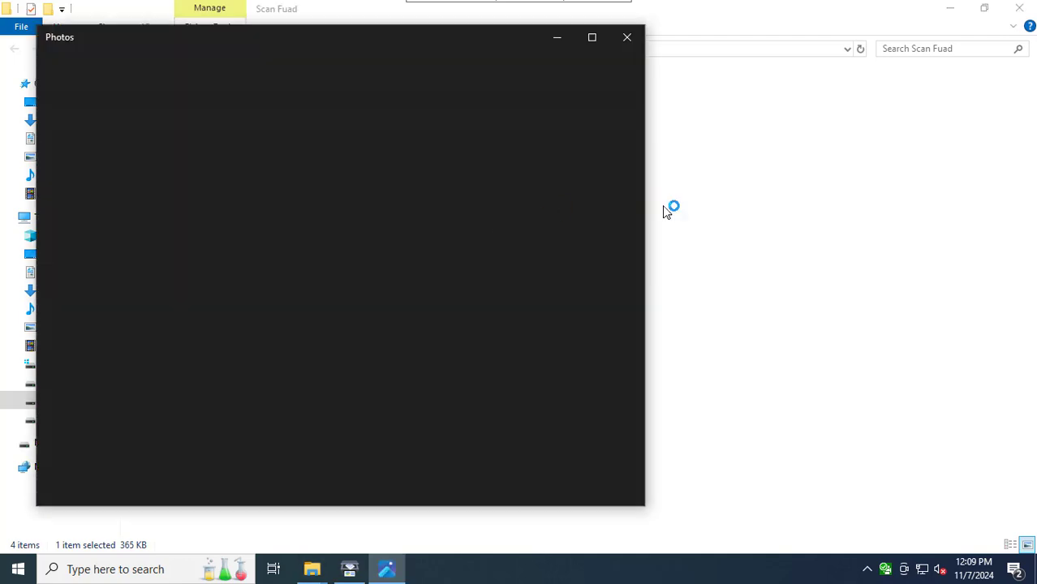
pyautogui.click(627, 38)
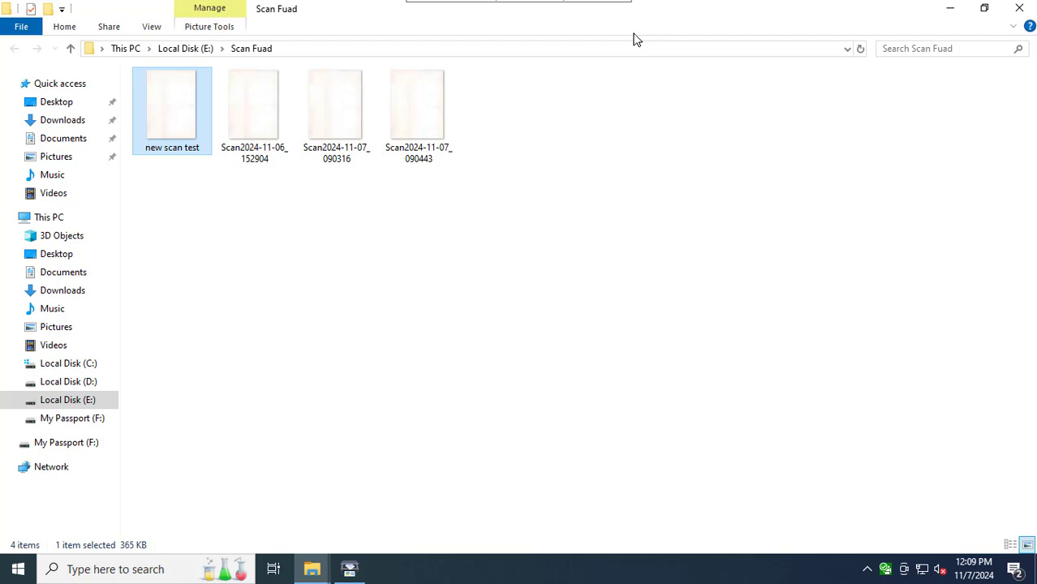
pyautogui.click(1019, 8)
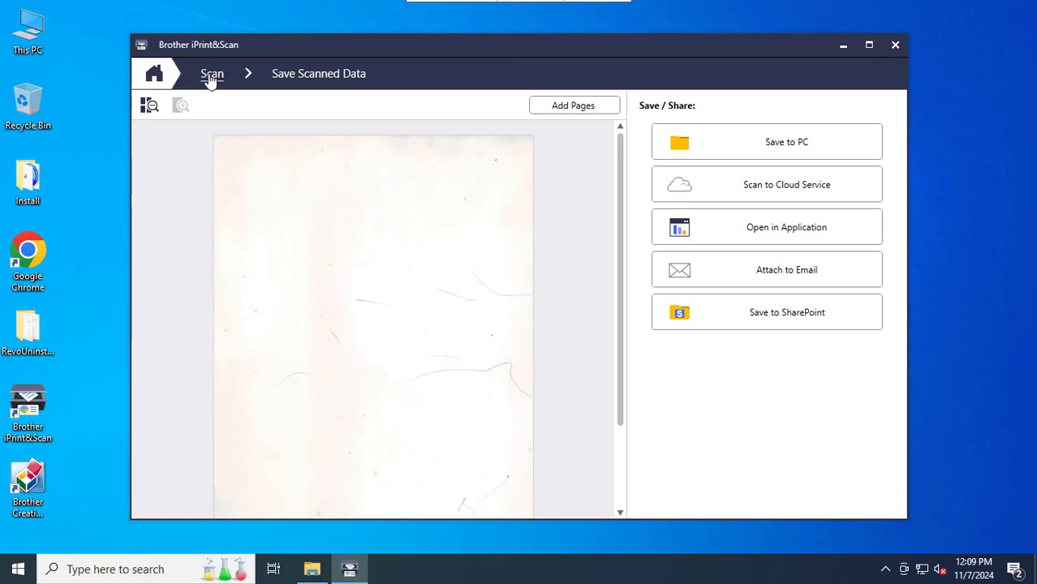
# Step: Leave the scanned data and return through the Scan page to the iPrint&Scan home screen
pyautogui.click(210, 77)
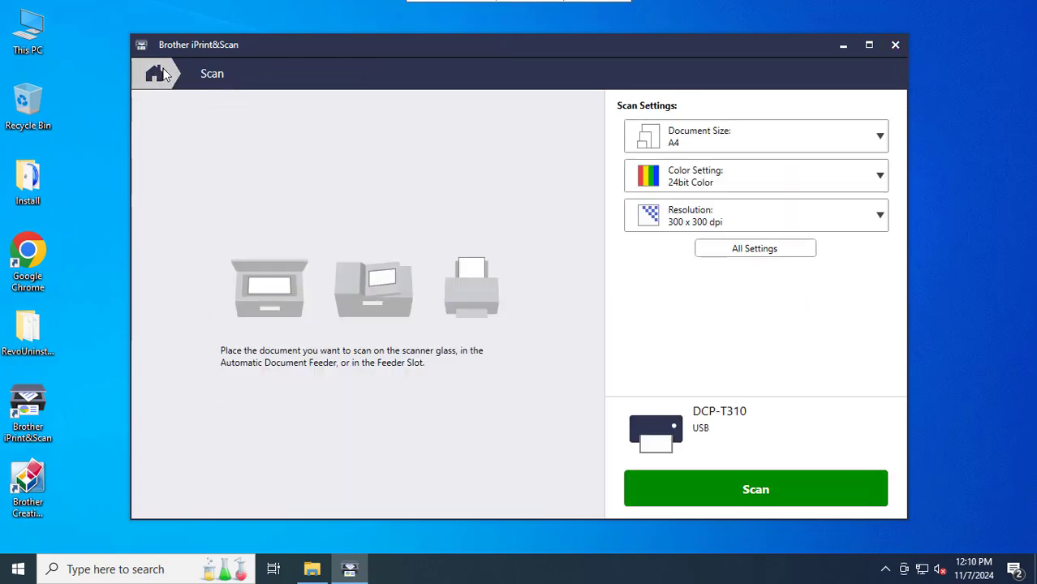
pyautogui.hotkey('alt', 'Left')
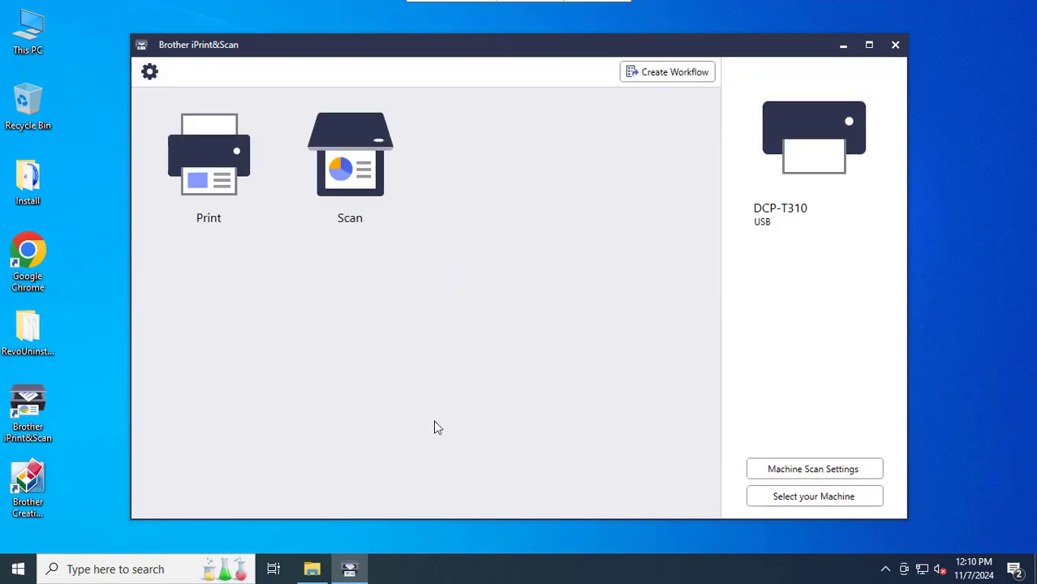